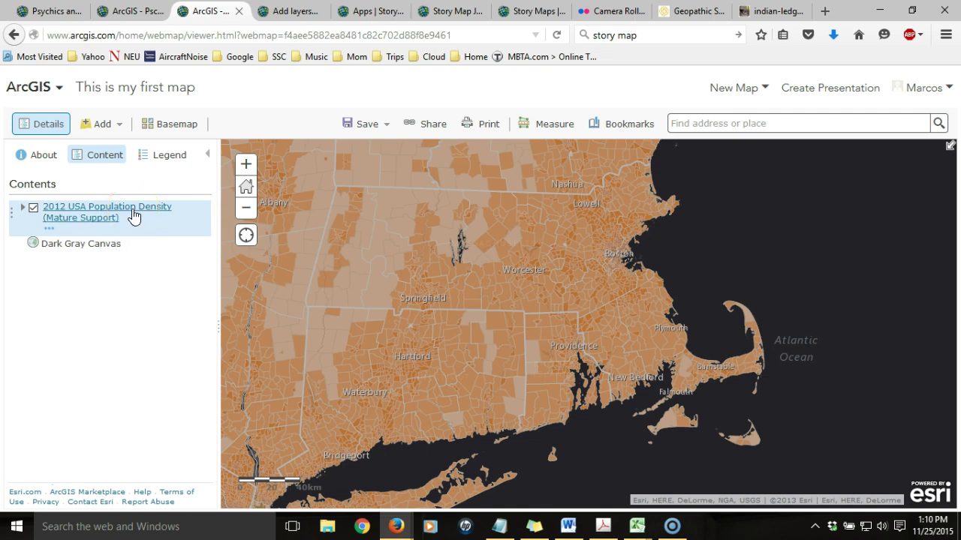
# Create a Map Notes layer named 'Geology Temp'.
pyautogui.click(120, 126)
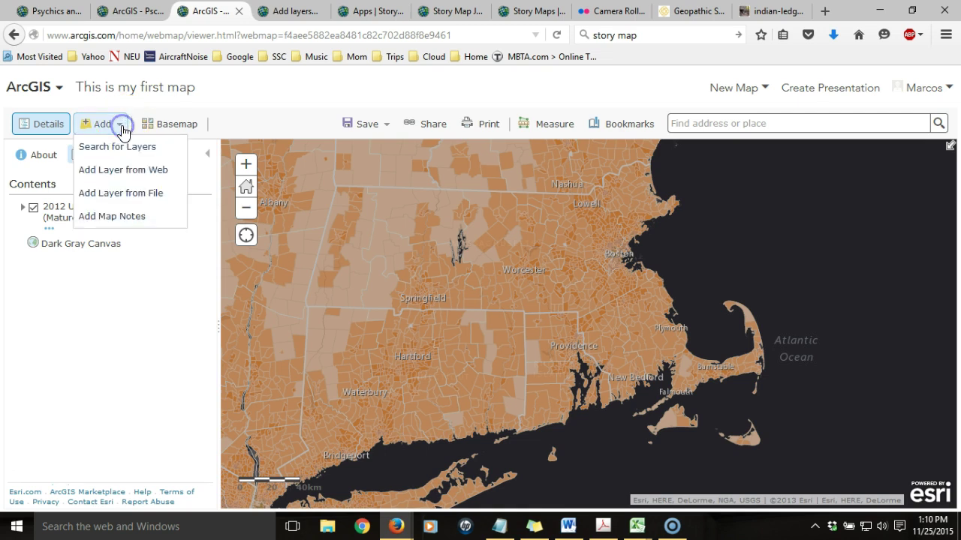
pyautogui.click(213, 106)
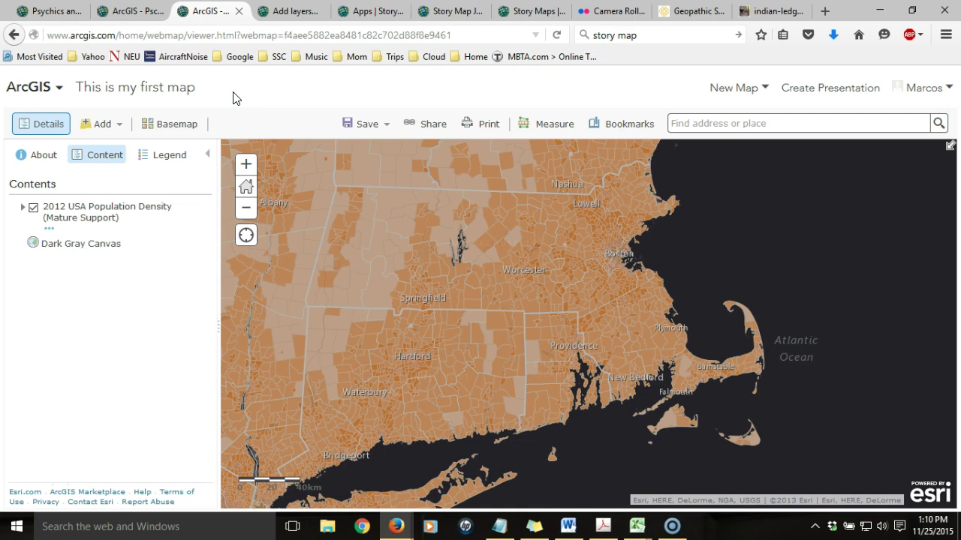
pyautogui.click(118, 129)
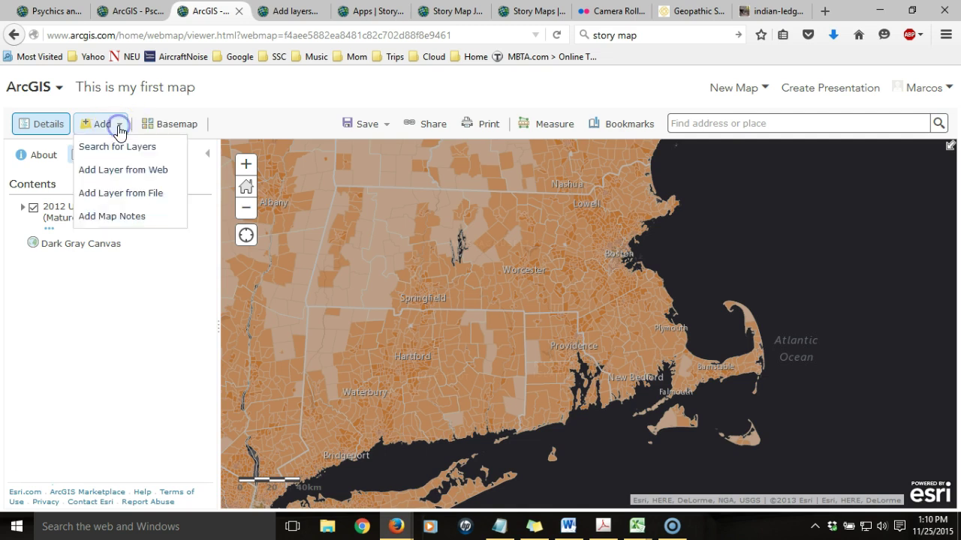
pyautogui.click(116, 216)
pyautogui.moveTo(468, 264); pyautogui.dragTo(353, 263)
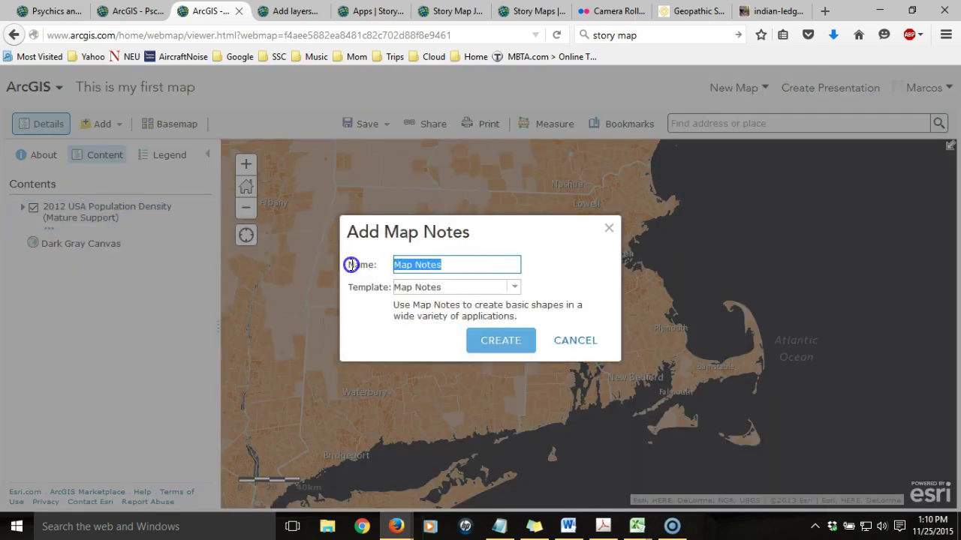
pyautogui.write('Geolog')
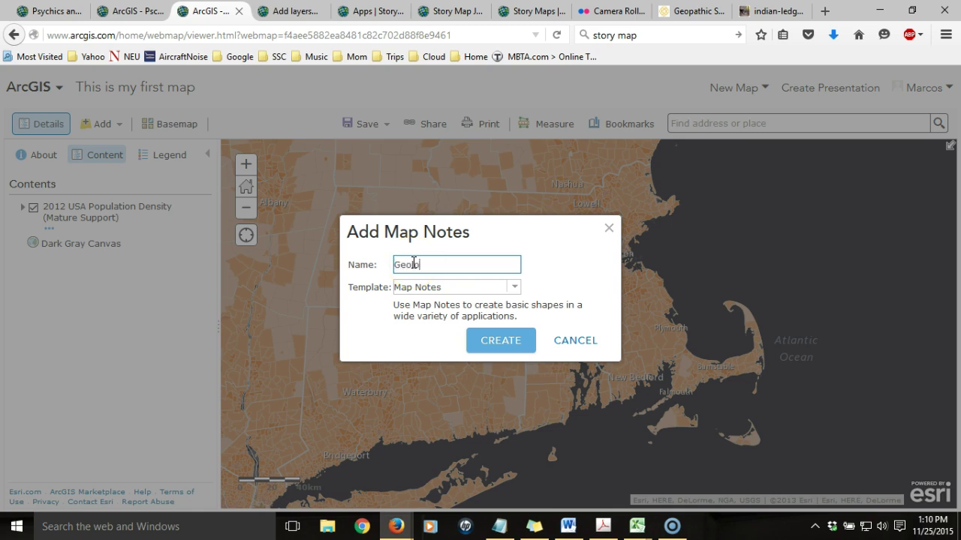
pyautogui.write('y Temp')
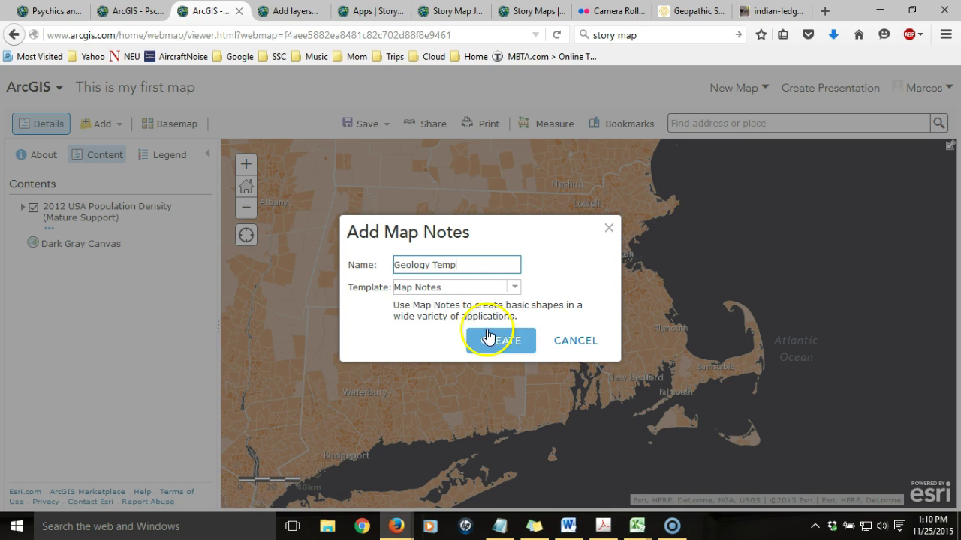
pyautogui.click(513, 345)
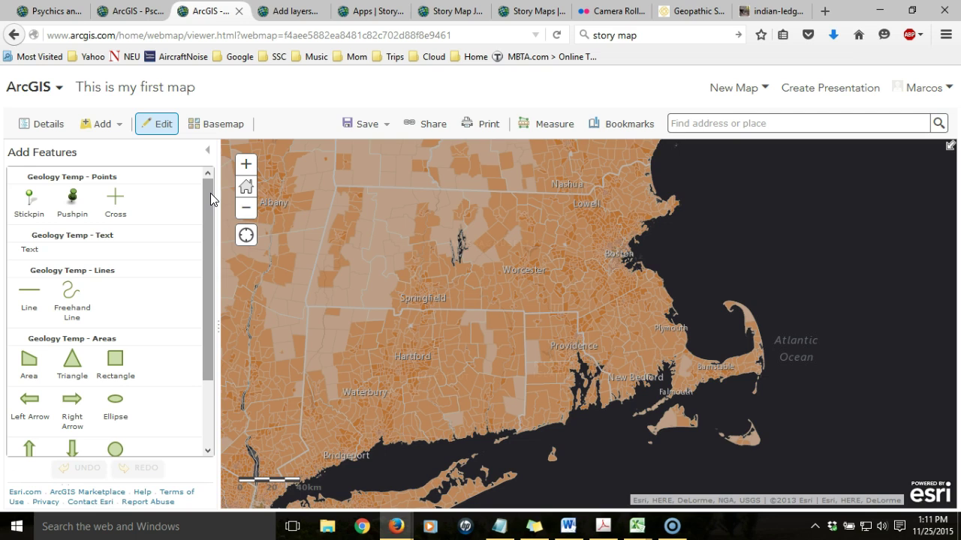
# Choose the freeform Area template under Geology Temp - Areas.
pyautogui.click(85, 203)
pyautogui.click(91, 304)
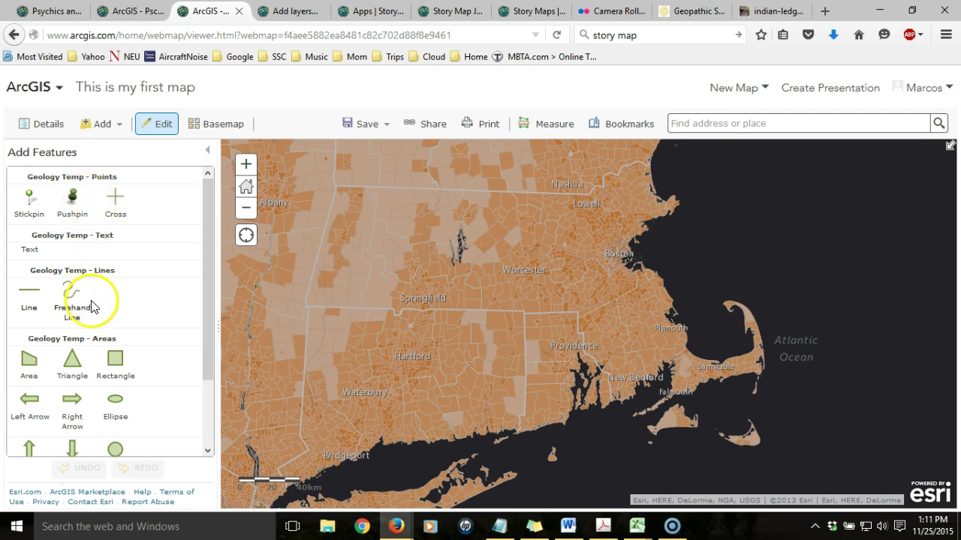
pyautogui.click(92, 386)
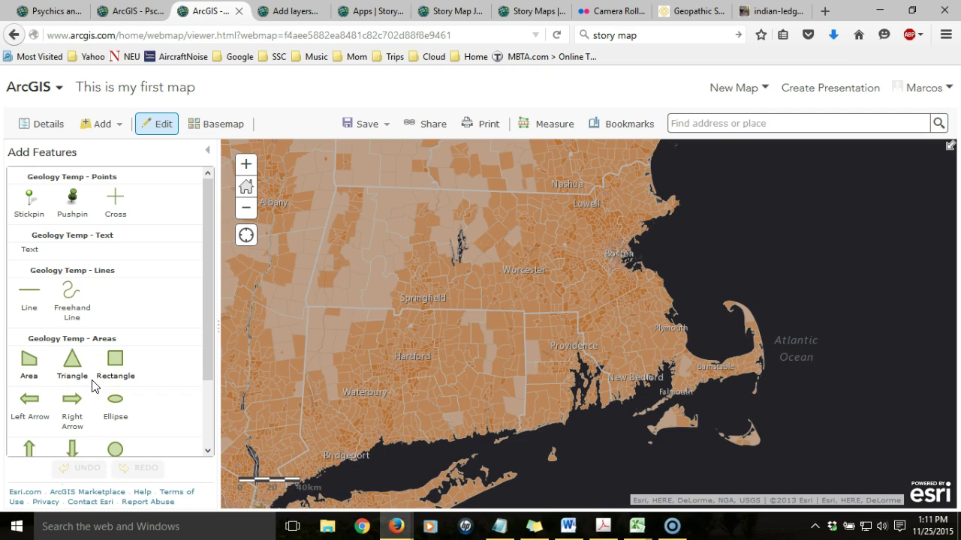
pyautogui.click(31, 365)
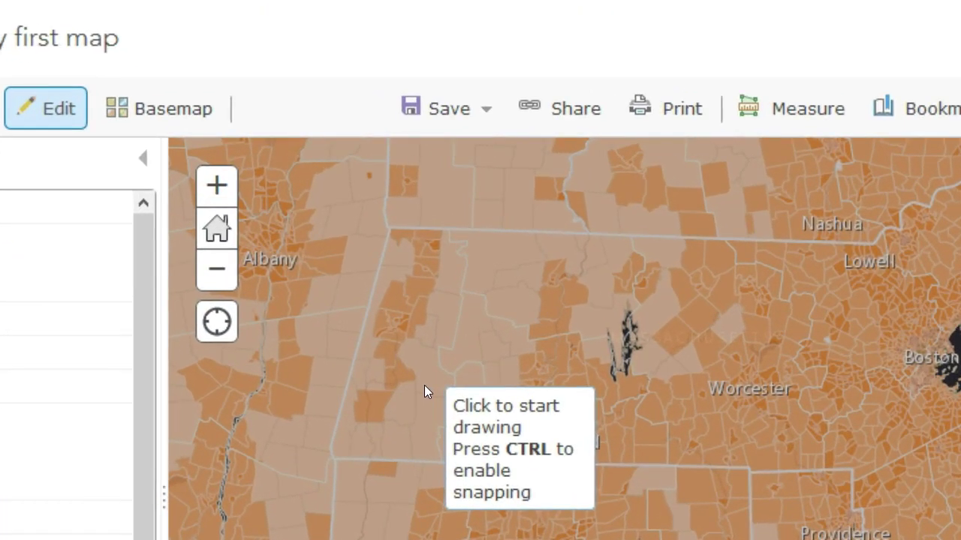
# Outline the area north of Springfield with nine vertices, reaching the lake to the northeast.
pyautogui.click(424, 385)
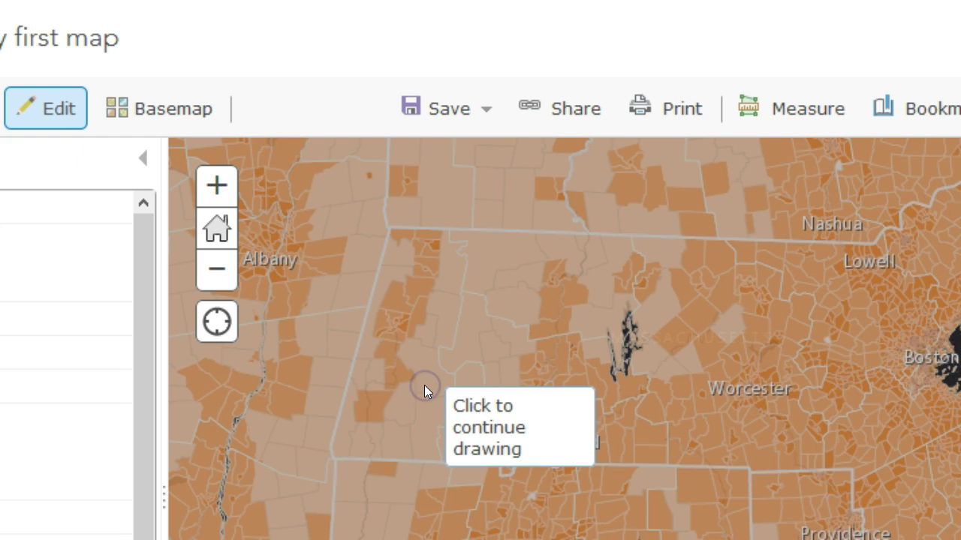
pyautogui.click(471, 410)
pyautogui.click(511, 398)
pyautogui.click(559, 385)
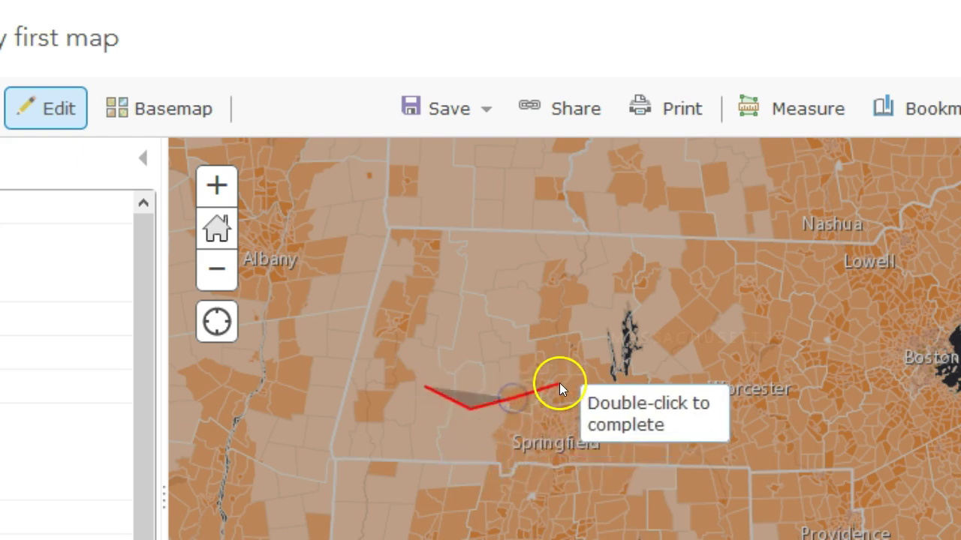
pyautogui.click(604, 367)
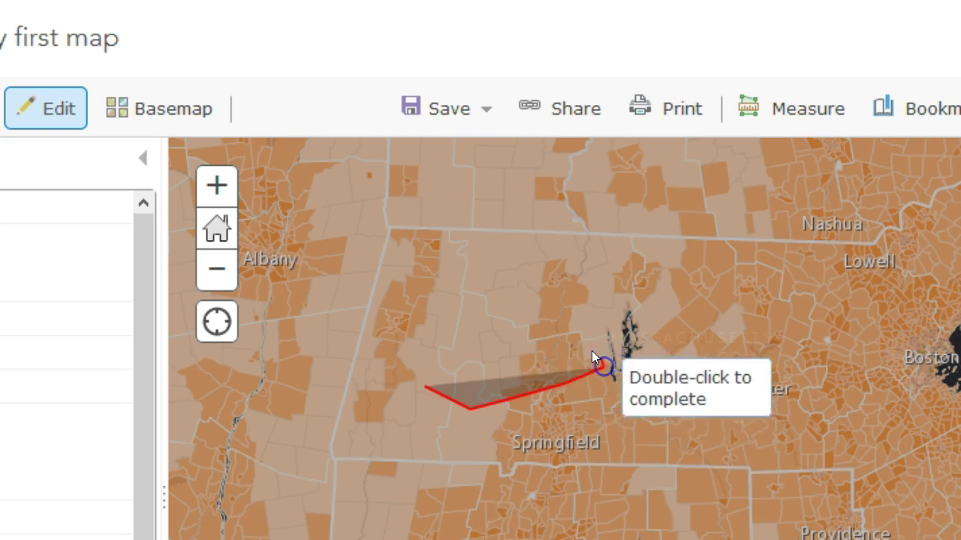
pyautogui.click(589, 322)
pyautogui.click(547, 313)
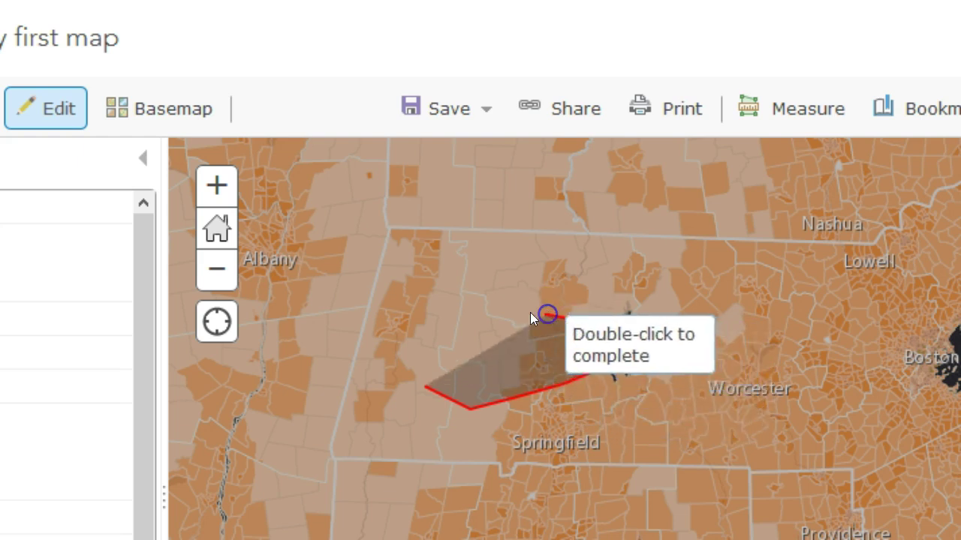
pyautogui.click(514, 307)
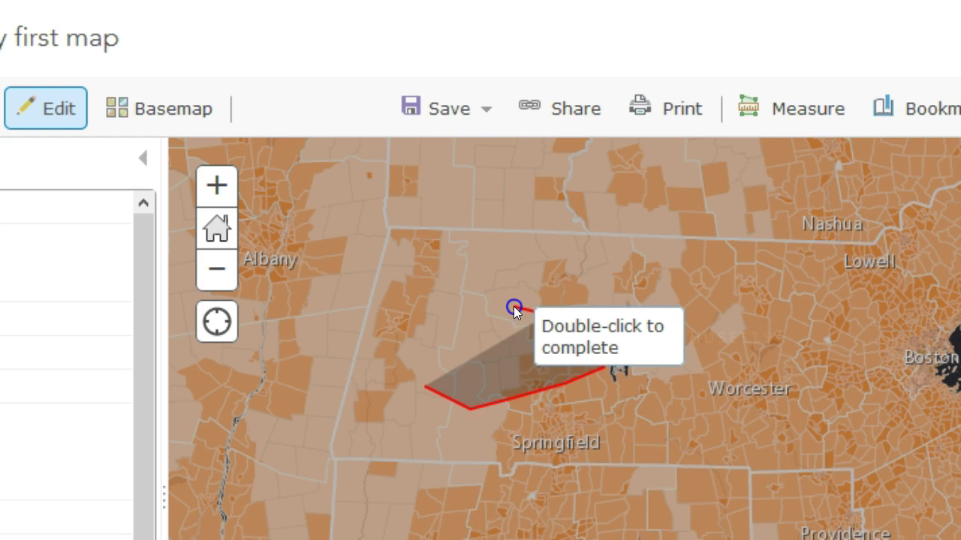
pyautogui.click(464, 345)
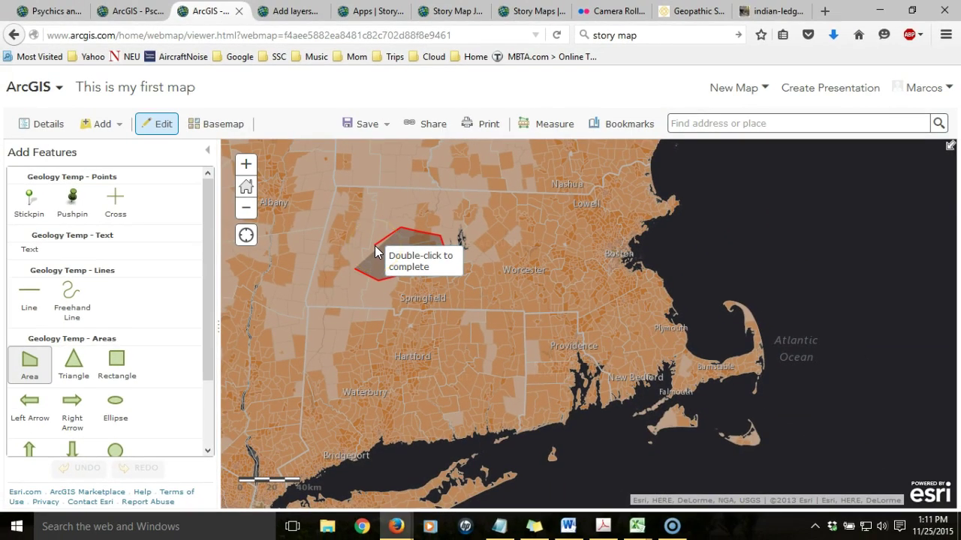
# Complete the polygon, title it 'Geopathic geology' and describe it as 'This is a weird geology'.
pyautogui.doubleClick(375, 247)
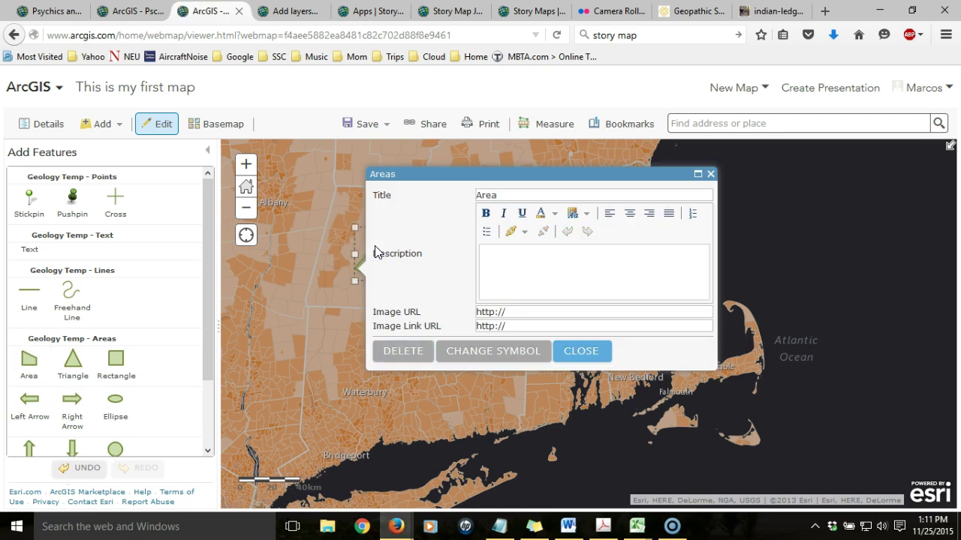
pyautogui.doubleClick(515, 193)
pyautogui.write('Geopathic geology')
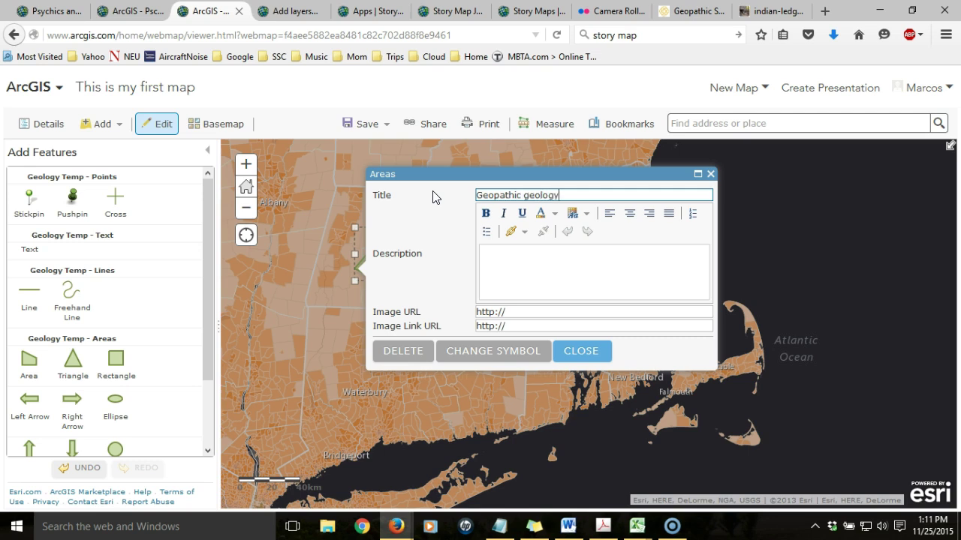
pyautogui.click(592, 273)
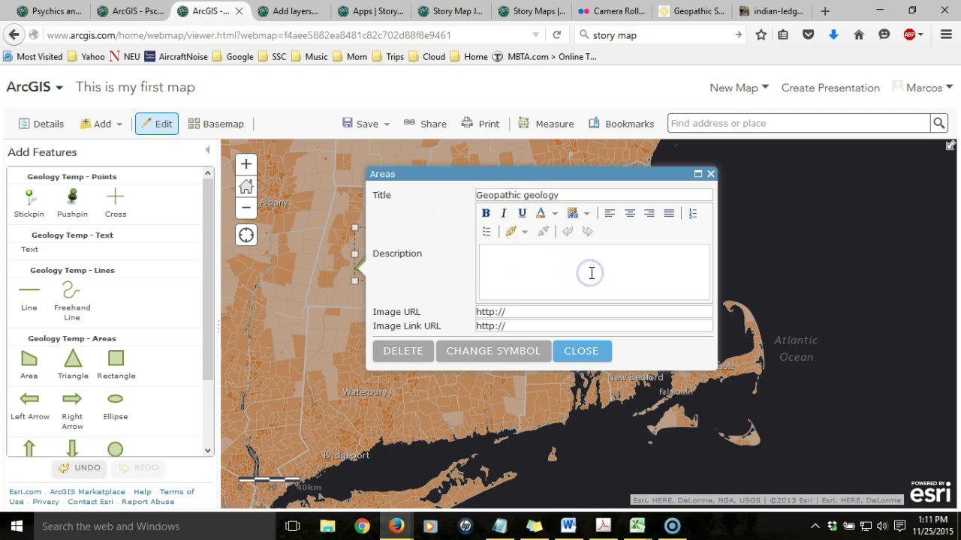
pyautogui.write('This is a weird geology')
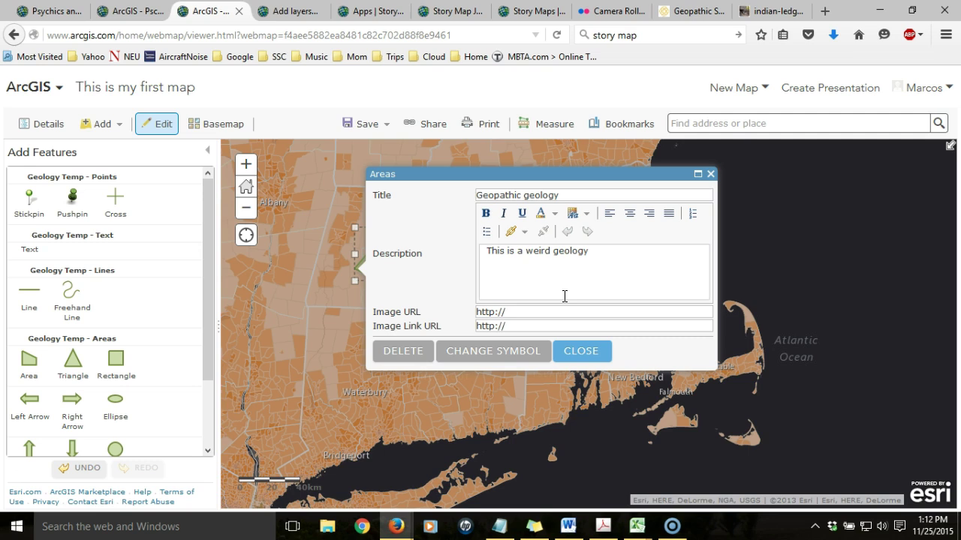
# Copy the image location of the water-vein illustration on the Geopathic Stress page.
pyautogui.click(698, 13)
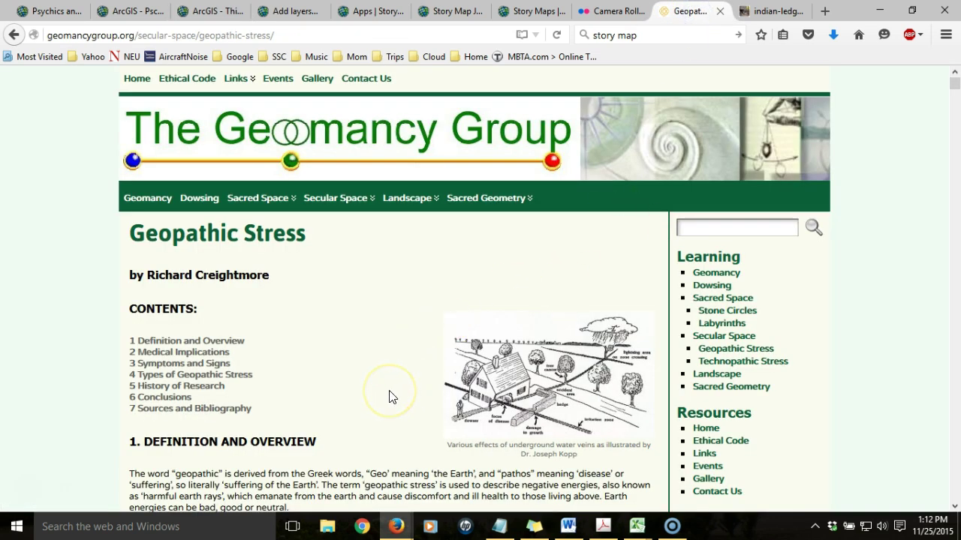
pyautogui.rightClick(557, 379)
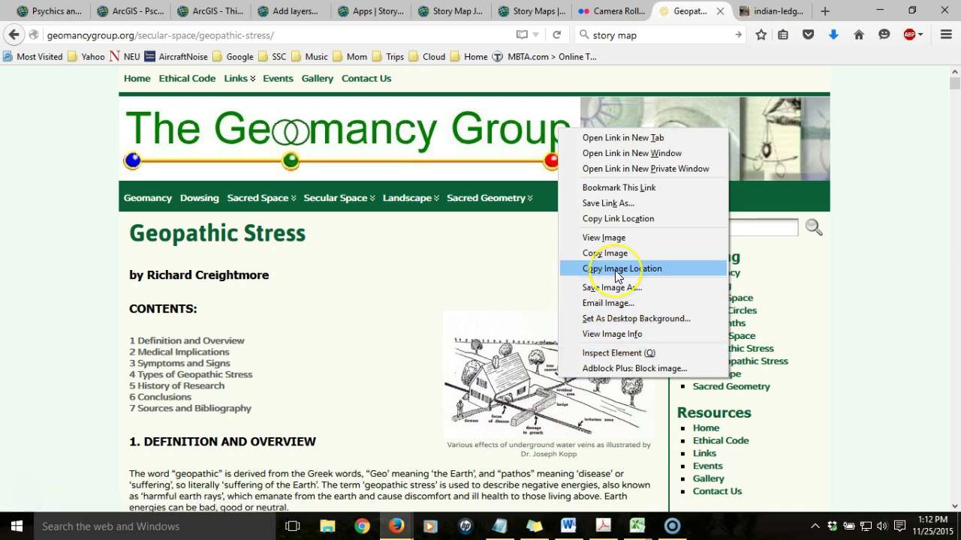
pyautogui.click(625, 238)
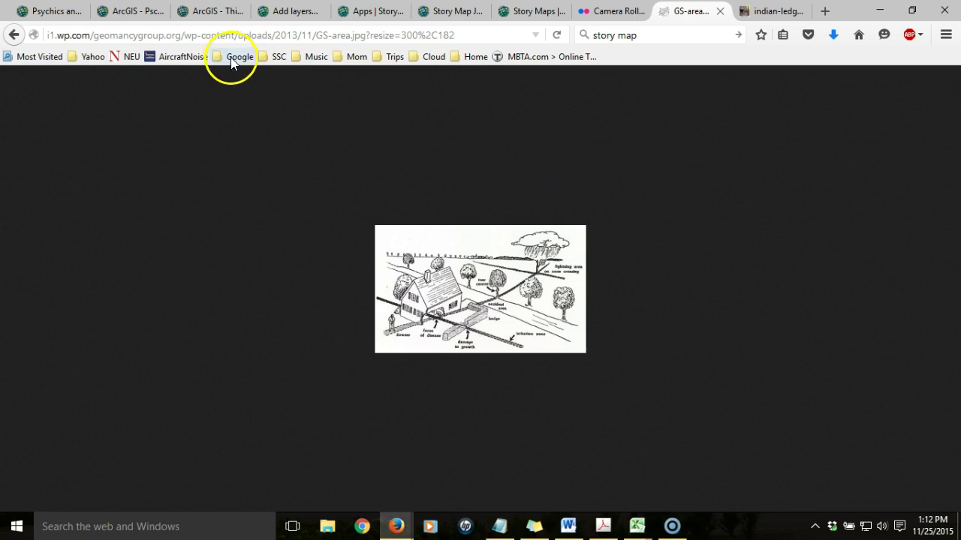
pyautogui.click(14, 35)
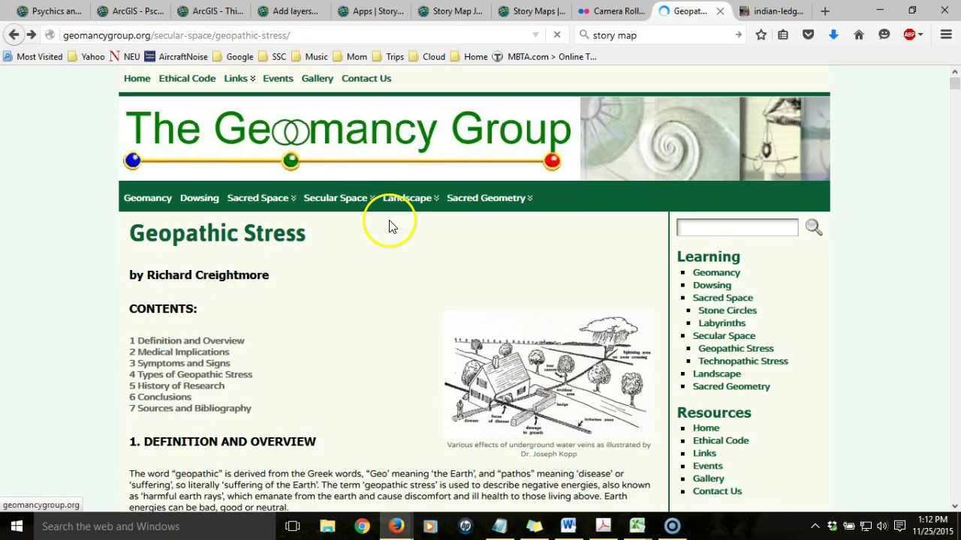
pyautogui.rightClick(554, 370)
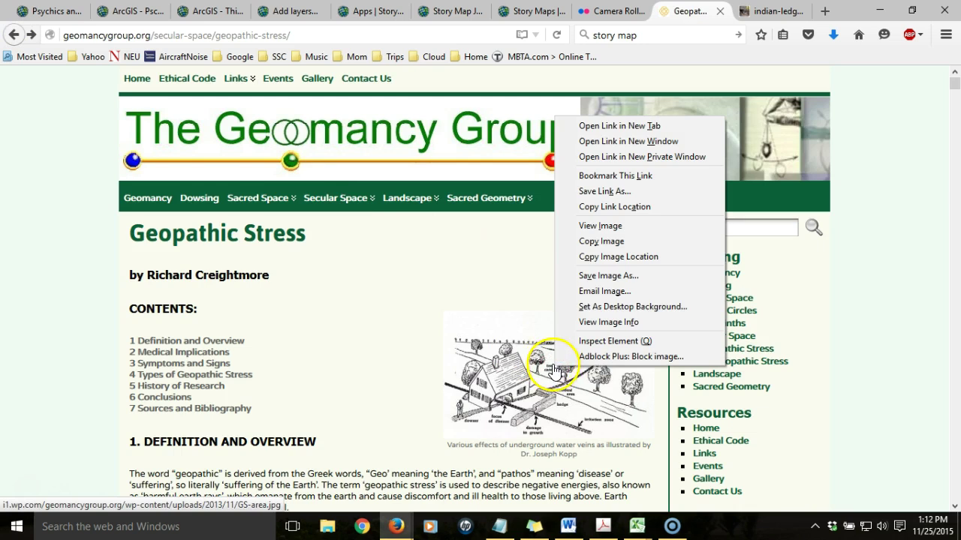
pyautogui.click(637, 257)
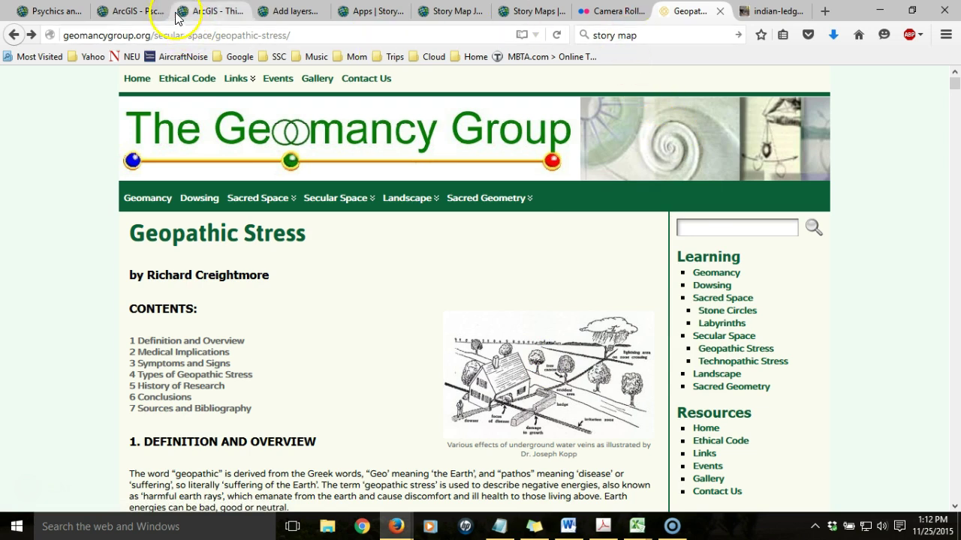
# Paste the copied GS-area.jpg address into the area's Image URL field.
pyautogui.click(203, 12)
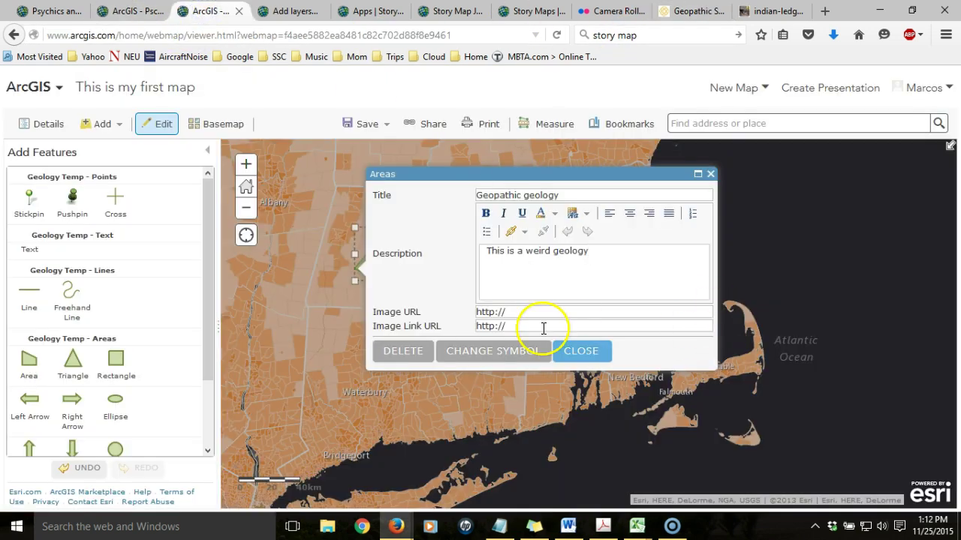
pyautogui.moveTo(528, 315); pyautogui.dragTo(477, 316)
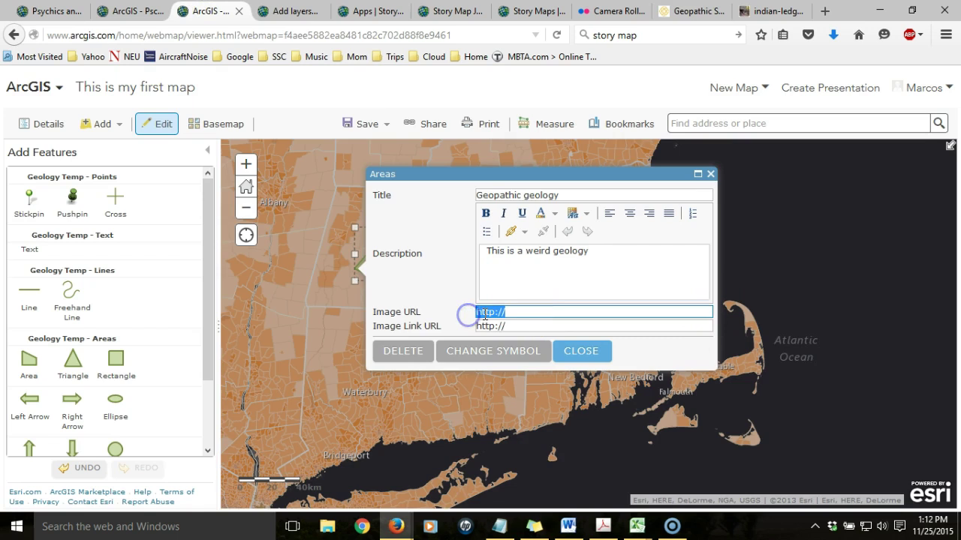
pyautogui.hotkey('ctrl', 'v')
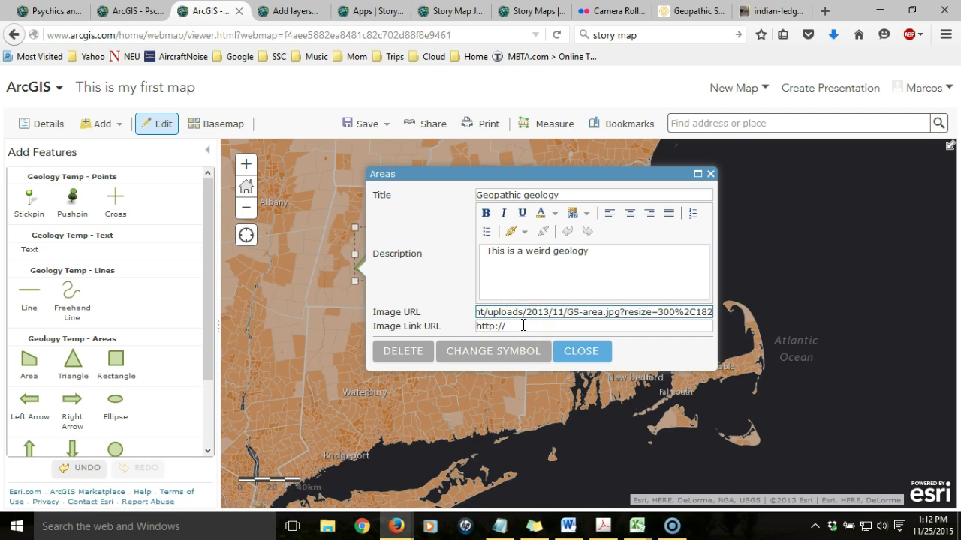
pyautogui.click(691, 10)
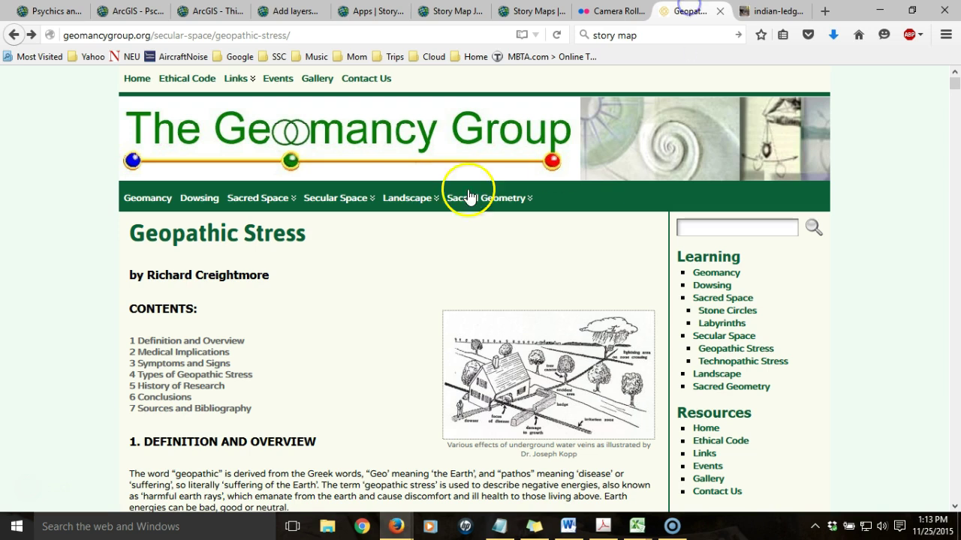
# Set the area's Image Link URL to the geomancygroup.org Geopathic Stress page address.
pyautogui.click(209, 36)
pyautogui.rightClick(208, 35)
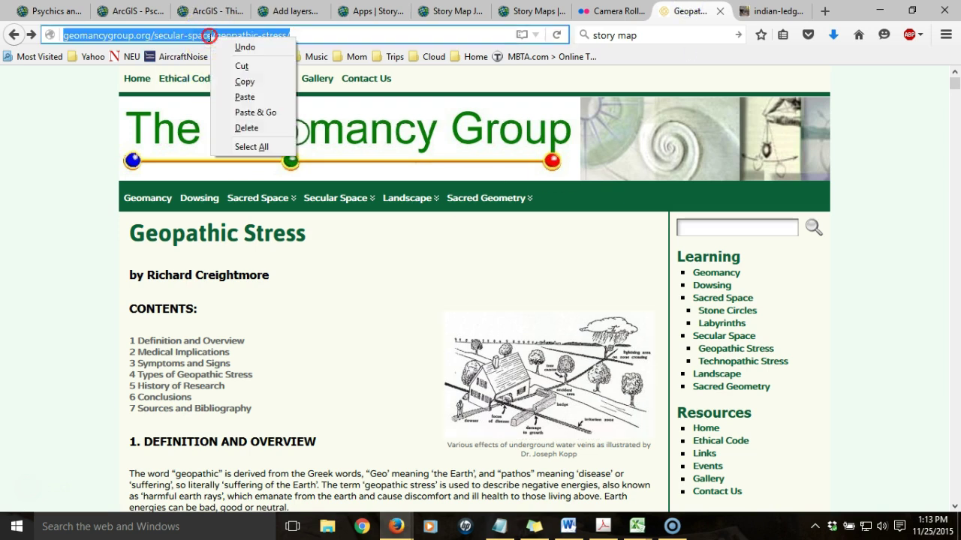
pyautogui.click(246, 81)
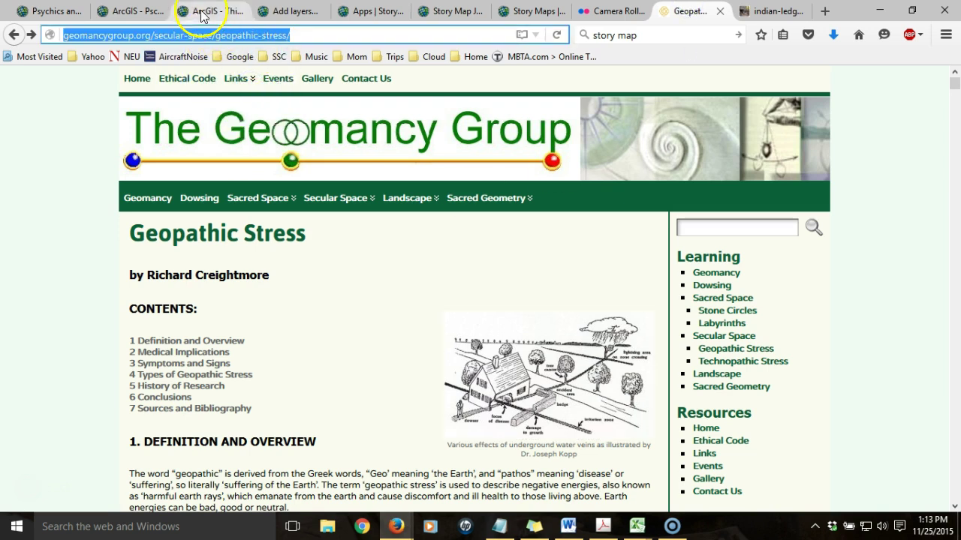
pyautogui.click(138, 10)
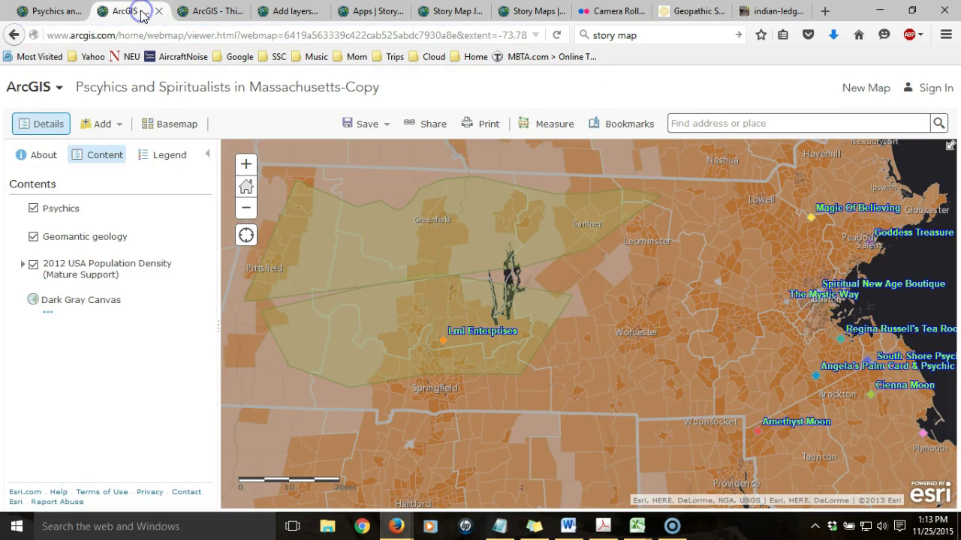
pyautogui.click(192, 11)
pyautogui.tripleClick(521, 327)
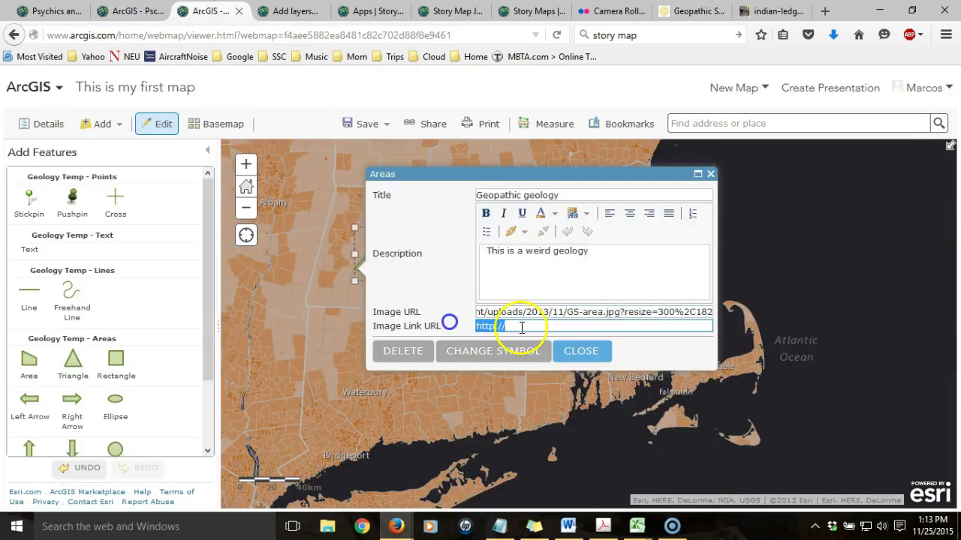
pyautogui.hotkey('ctrl', 'v')
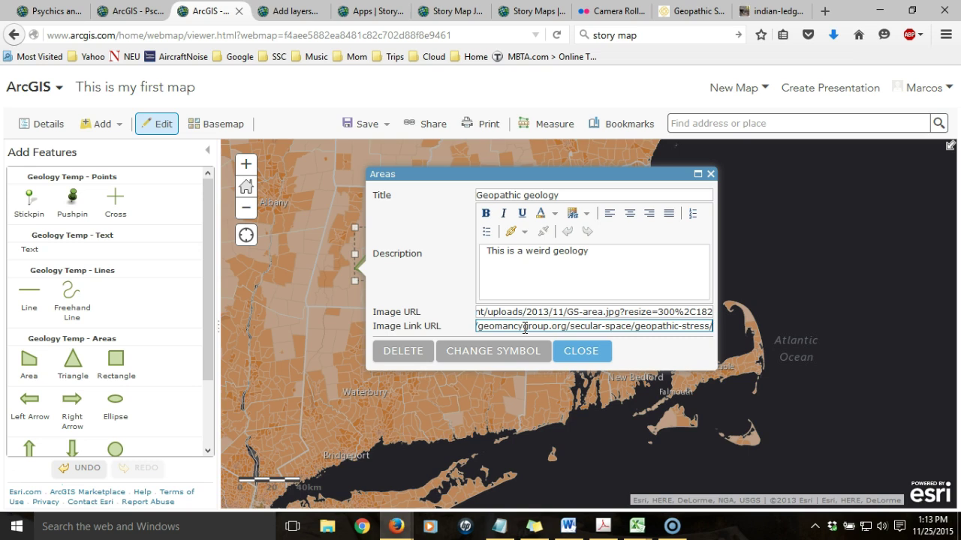
pyautogui.click(492, 353)
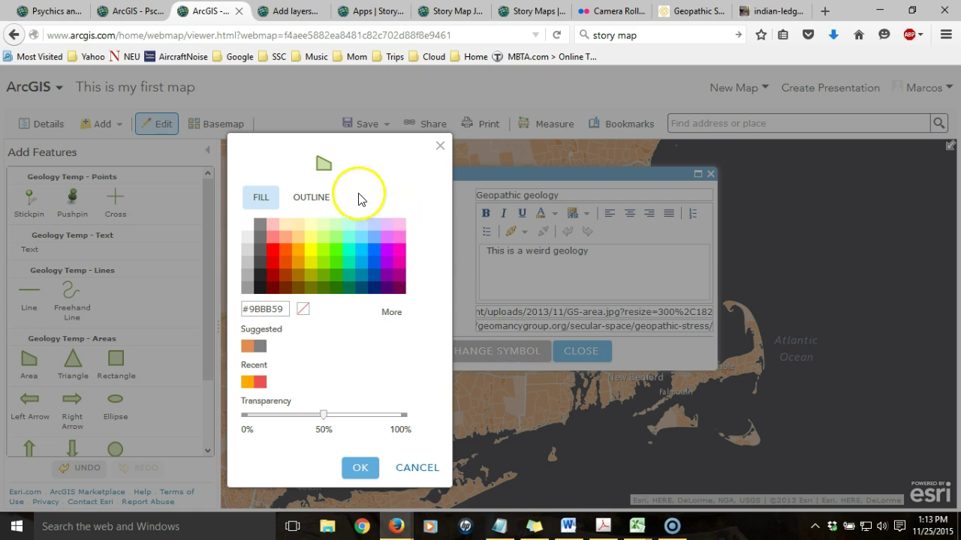
# Try a red outline on the area, then close the symbol and details windows.
pyautogui.click(310, 198)
pyautogui.click(275, 266)
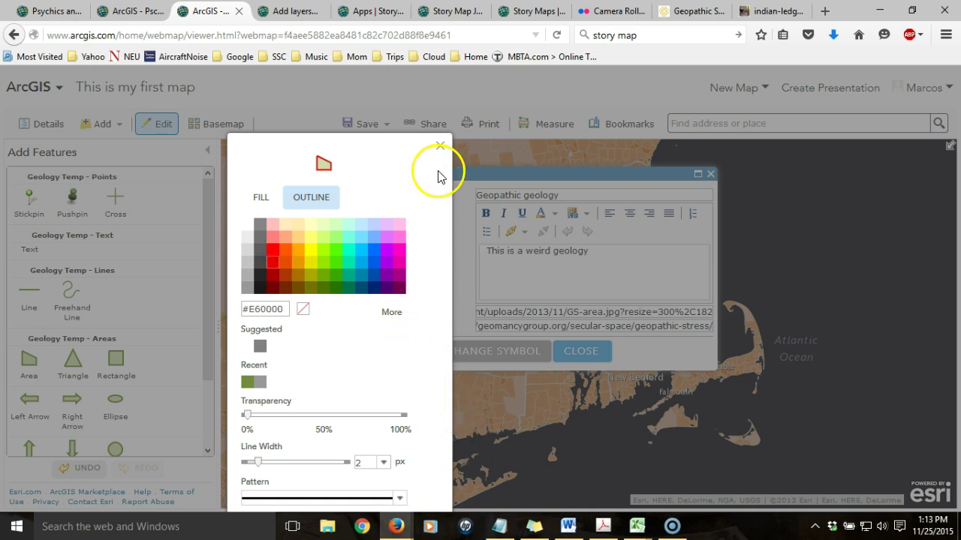
pyautogui.click(439, 145)
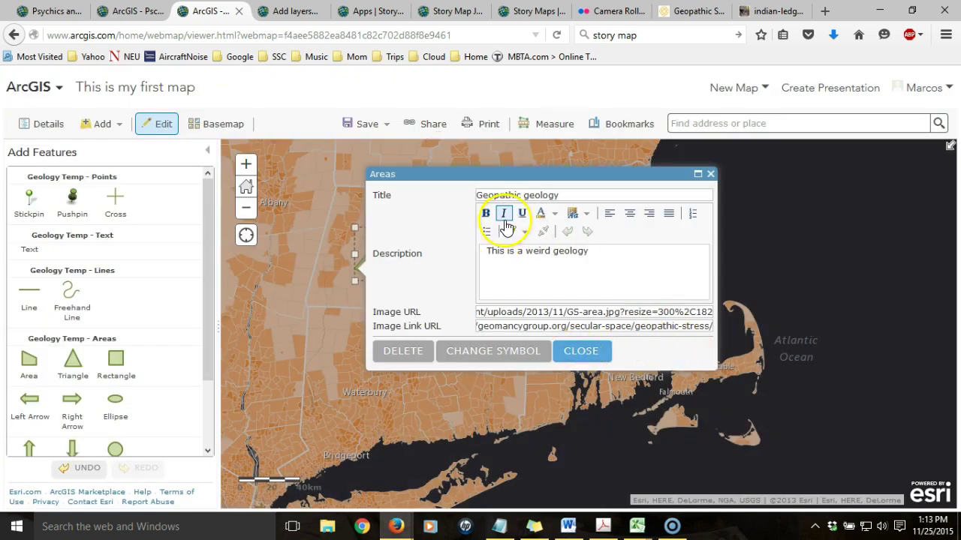
pyautogui.click(585, 352)
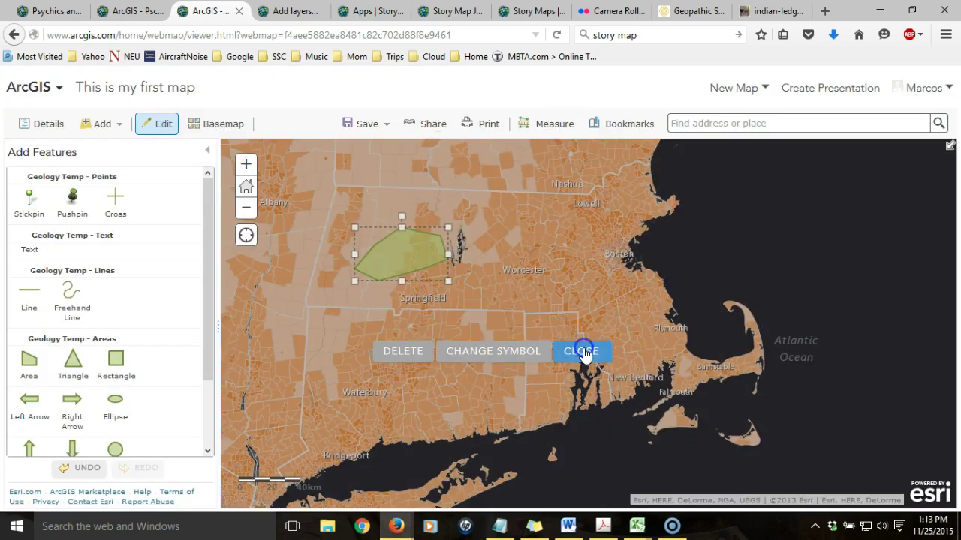
# Leave Add Features and open the polygon's popup to check its title, description and image.
pyautogui.click(208, 157)
pyautogui.click(279, 217)
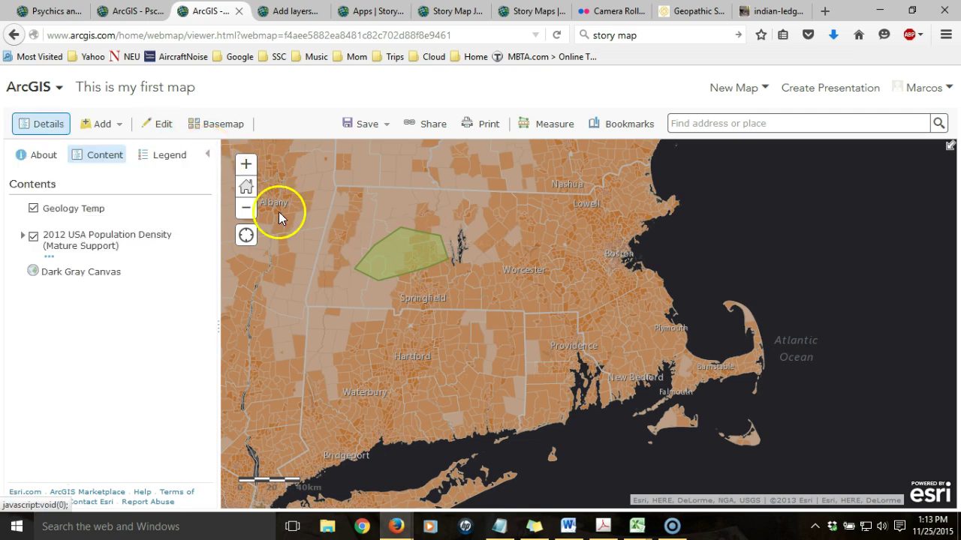
pyautogui.click(420, 256)
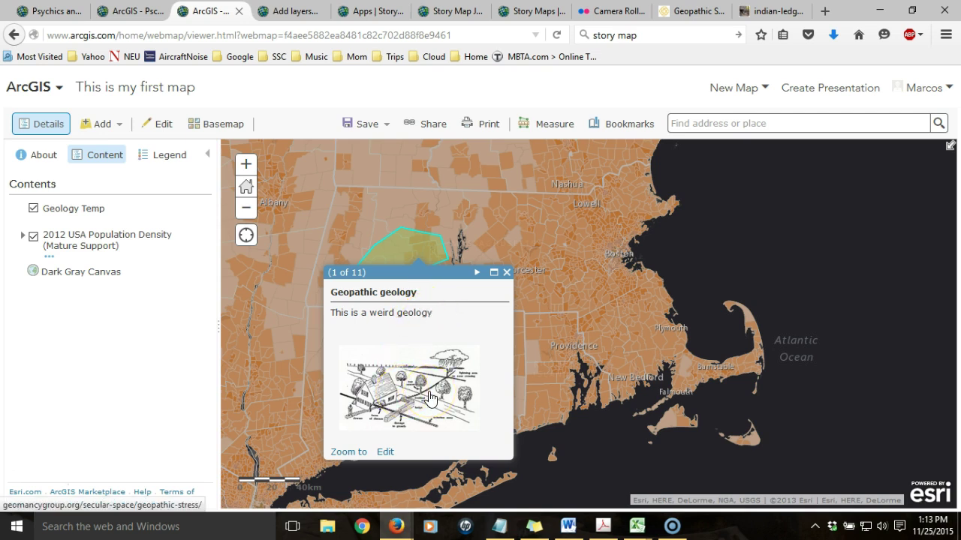
pyautogui.click(507, 273)
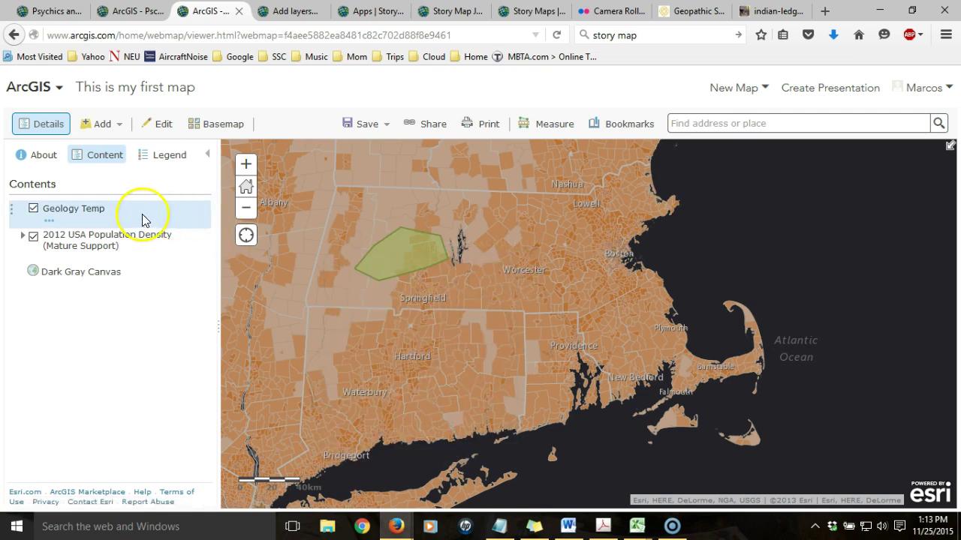
pyautogui.click(412, 255)
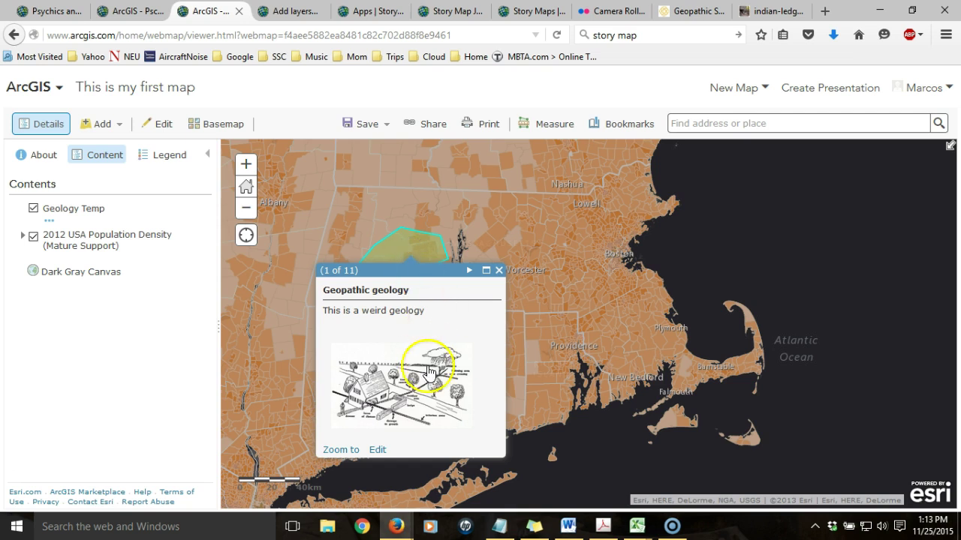
# Reopen the area's details through Edit, close them, and close Add Features again.
pyautogui.click(379, 451)
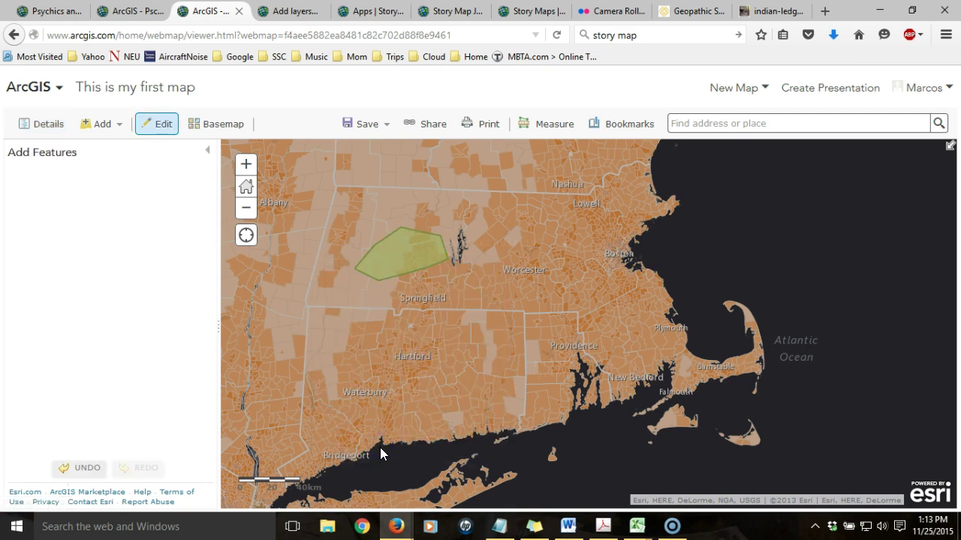
pyautogui.click(620, 255)
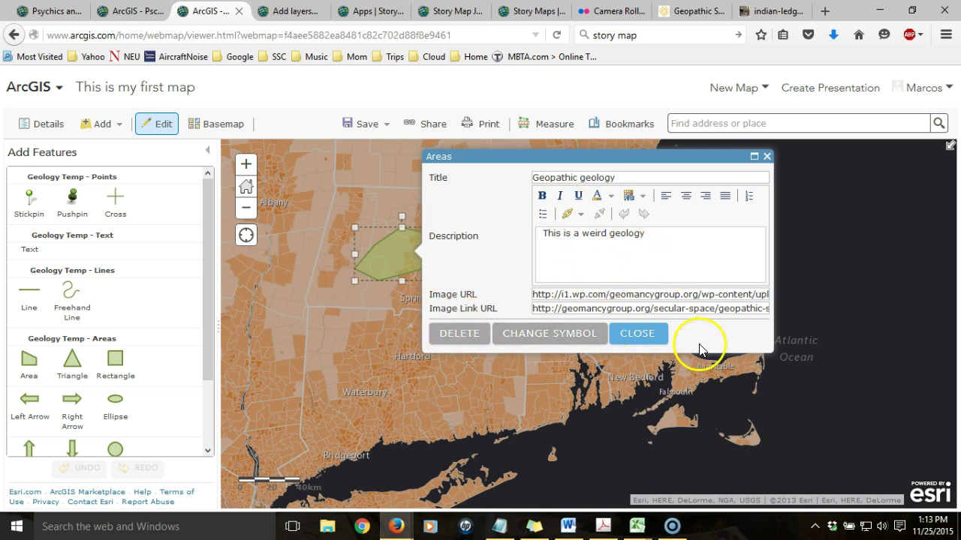
pyautogui.click(641, 333)
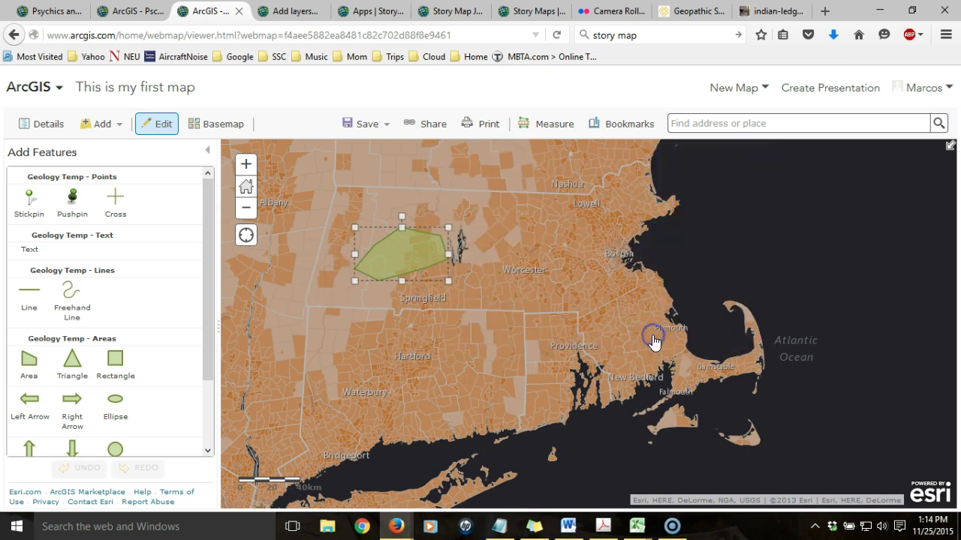
pyautogui.click(208, 150)
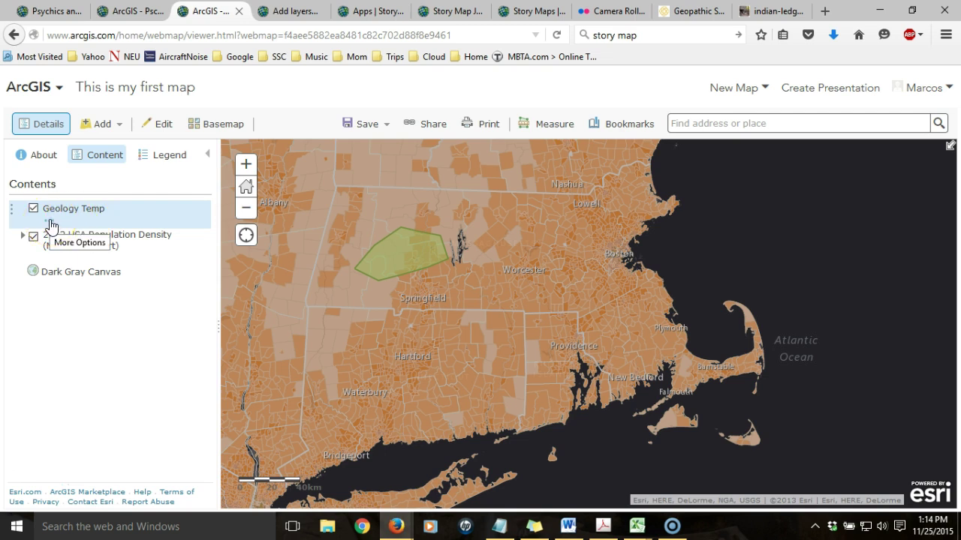
# Save Geology Temp as an item tagged 'geology' with a fake-geology practice-layer summary.
pyautogui.click(51, 225)
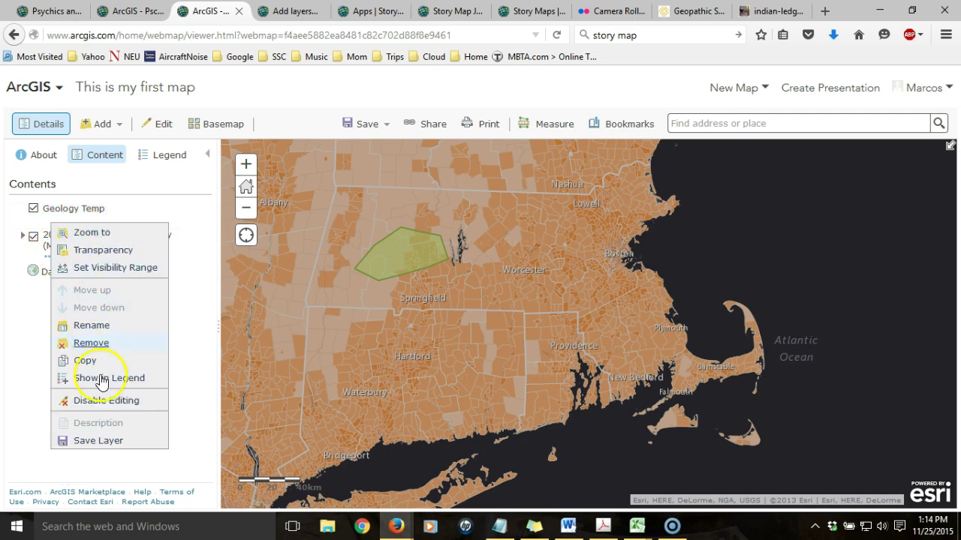
pyautogui.click(104, 443)
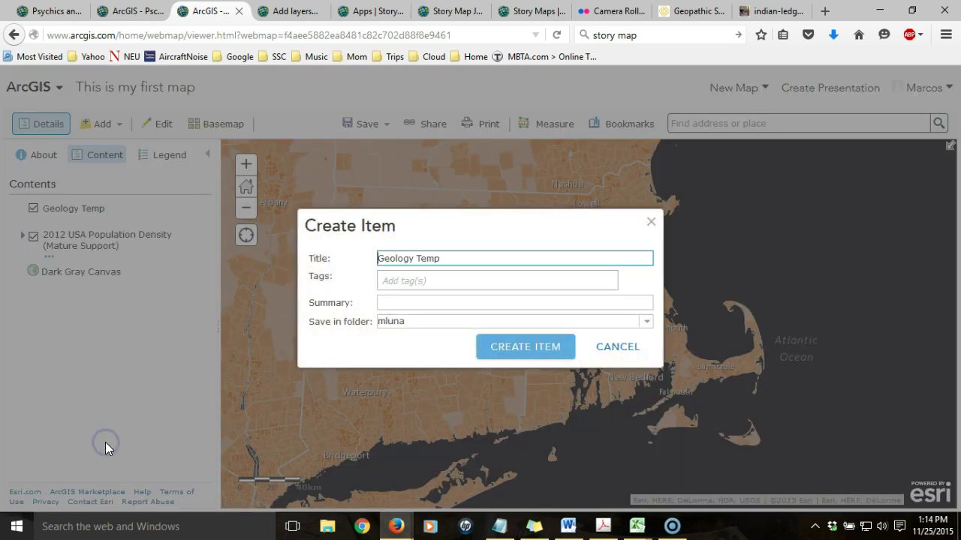
pyautogui.click(456, 279)
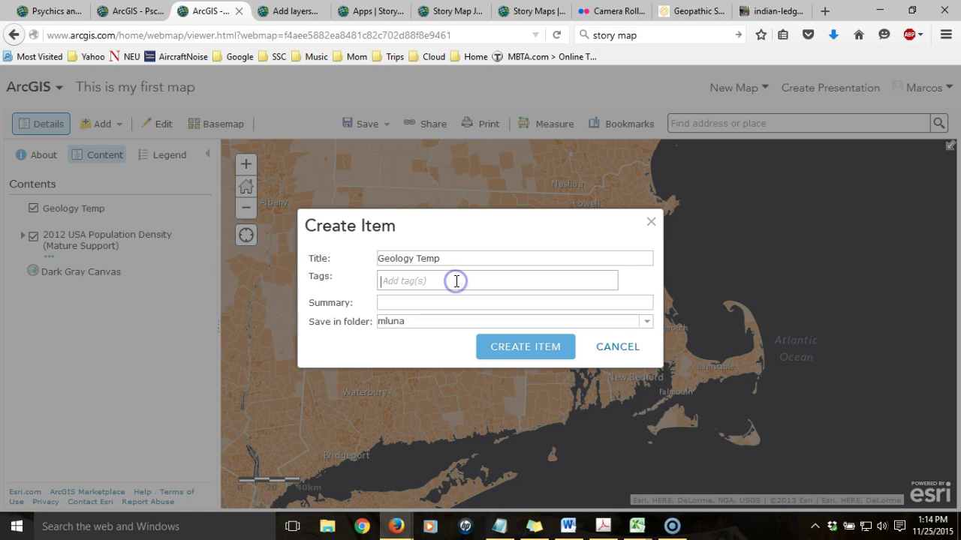
pyautogui.write('geology')
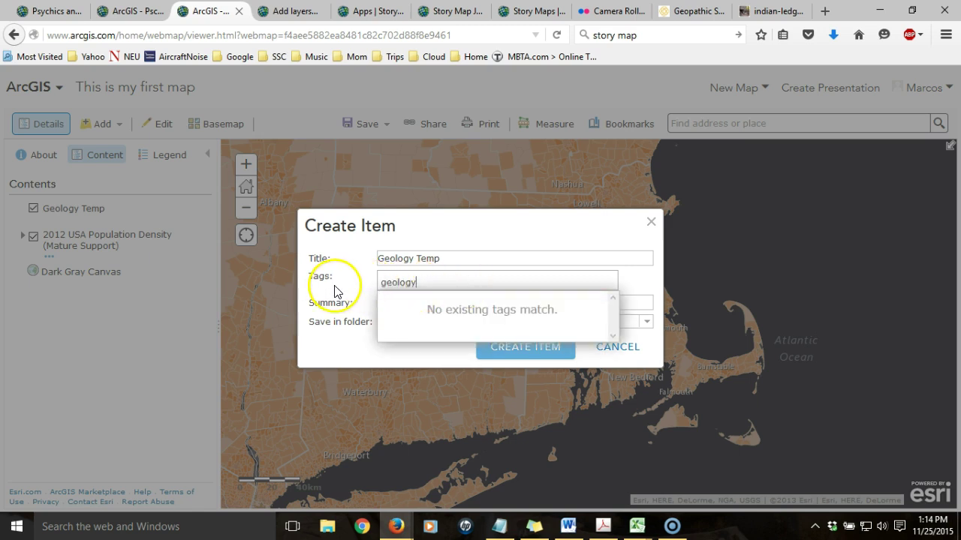
pyautogui.click(332, 280)
pyautogui.click(425, 298)
pyautogui.write('This is a practice layer of fake geology')
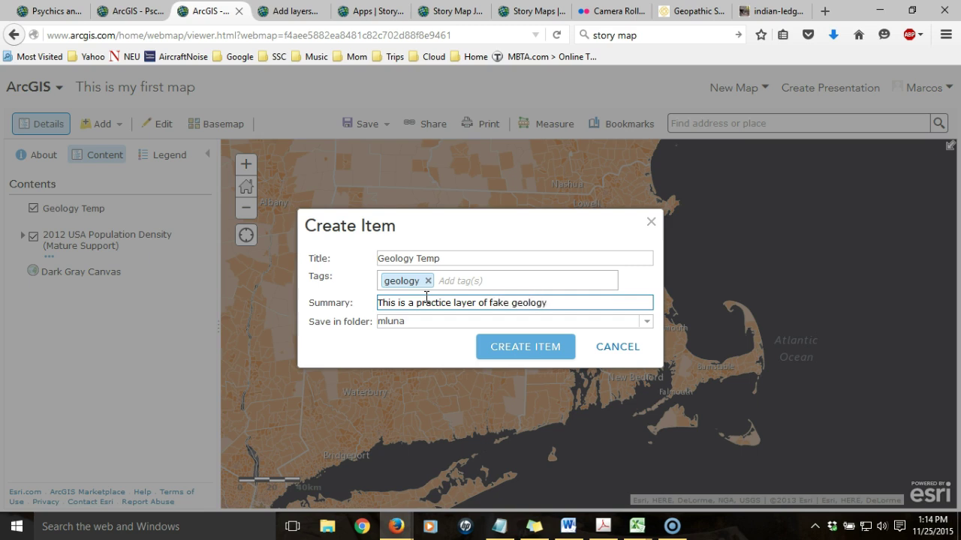
pyautogui.click(520, 343)
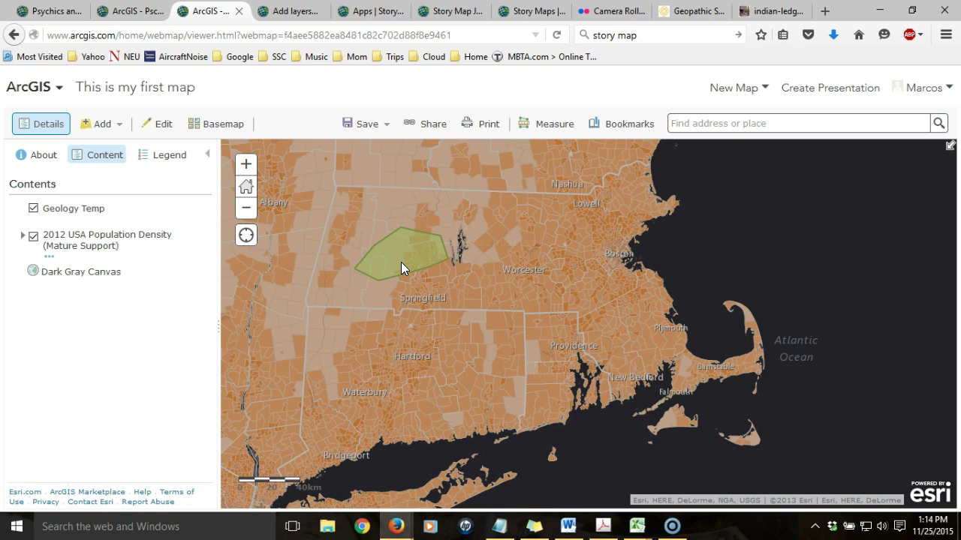
# Save the map and go to My Content through the ArcGIS site menu.
pyautogui.click(362, 128)
pyautogui.click(353, 144)
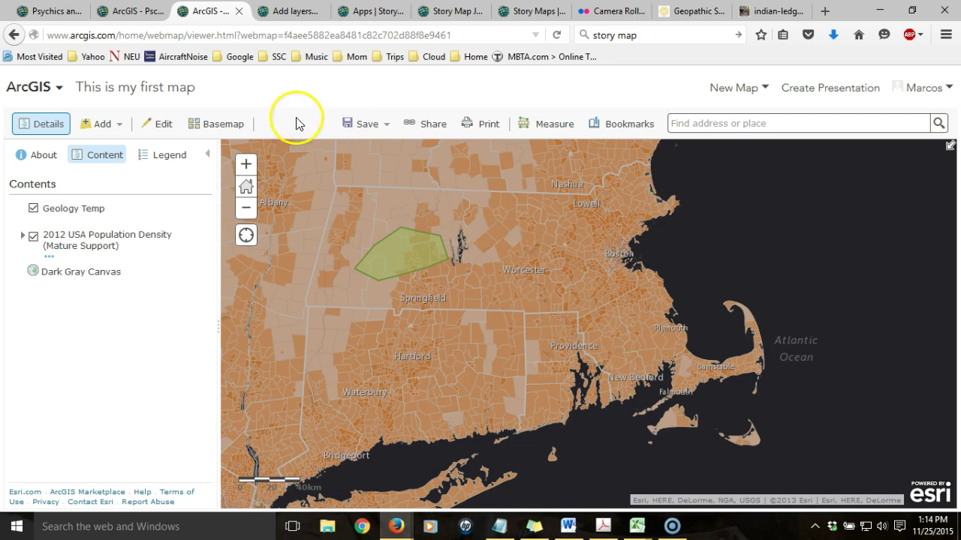
pyautogui.click(60, 89)
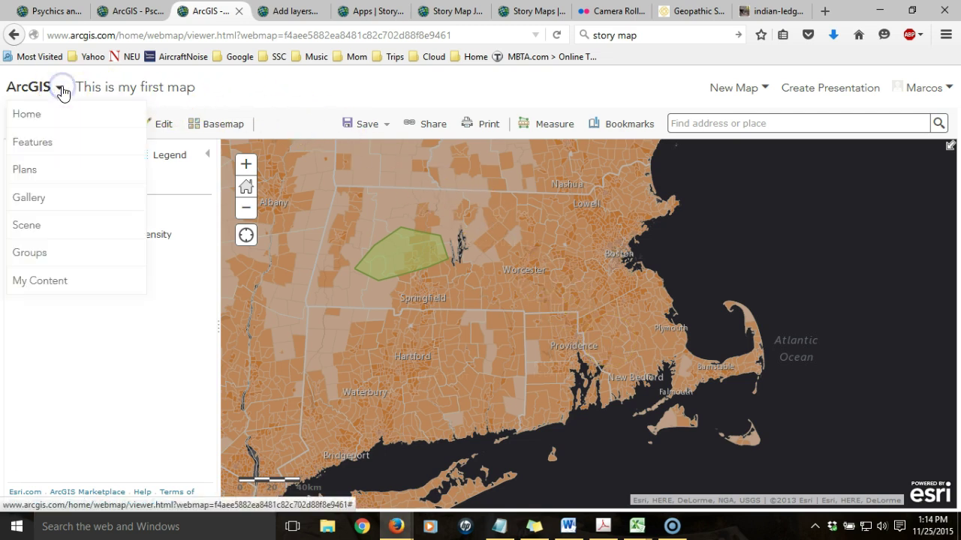
pyautogui.click(58, 283)
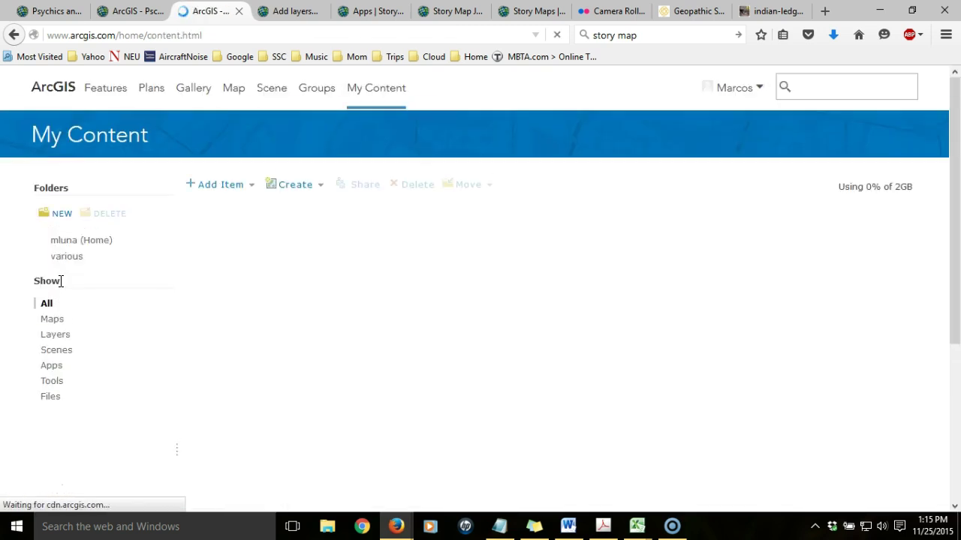
# Open the item details page for the Geology Temp feature layer from My Content.
pyautogui.click(175, 443)
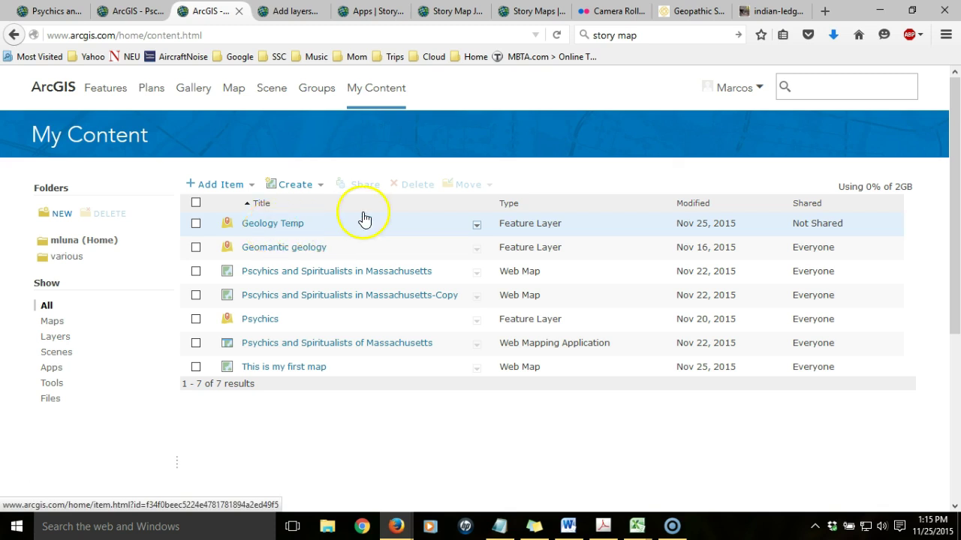
pyautogui.click(476, 224)
pyautogui.click(476, 224)
pyautogui.click(477, 224)
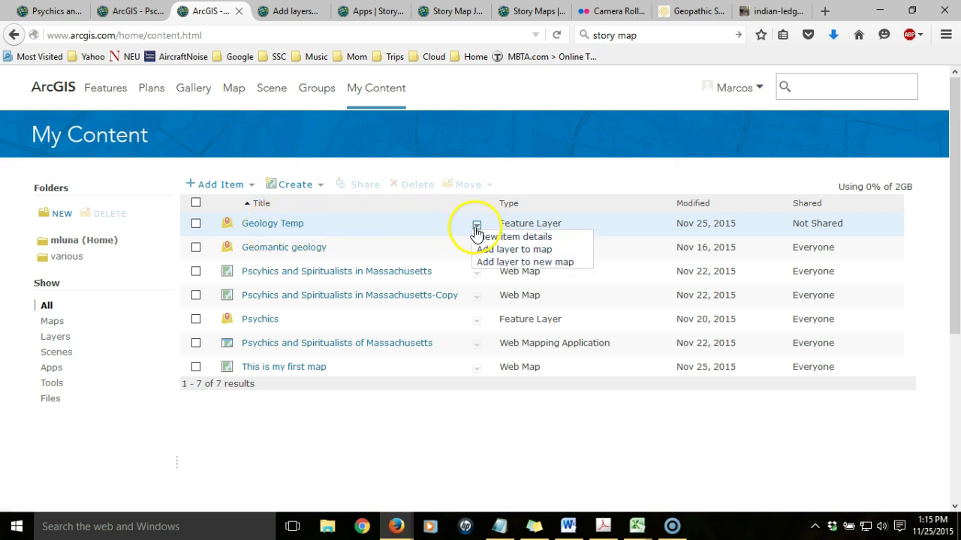
pyautogui.click(531, 239)
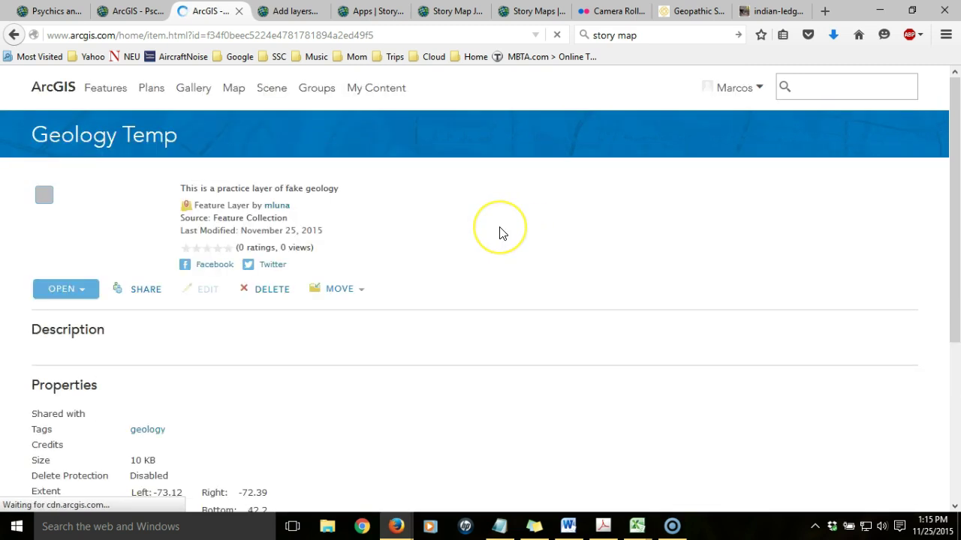
# Share Geology Temp with Everyone (public) and go back to the My Content list.
pyautogui.click(147, 293)
pyautogui.click(355, 273)
pyautogui.click(508, 353)
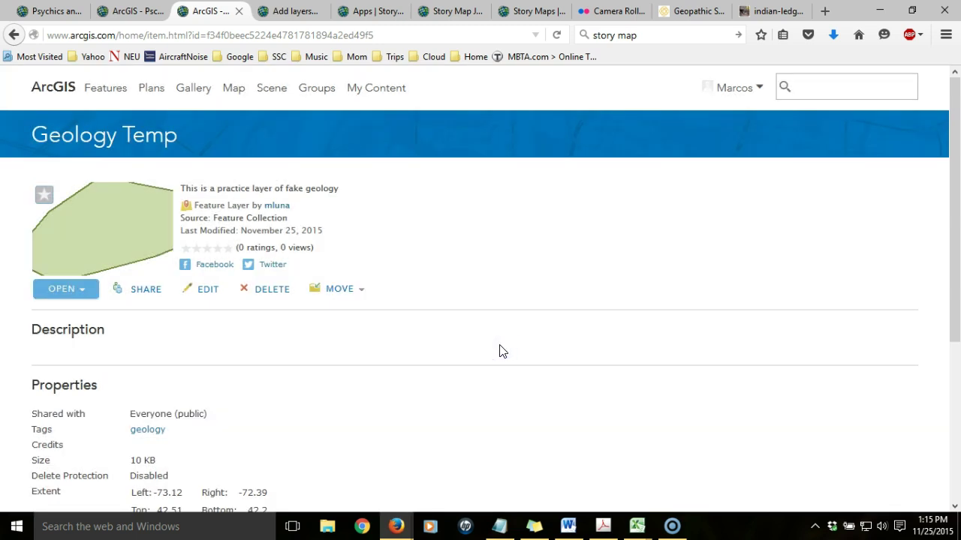
pyautogui.click(71, 91)
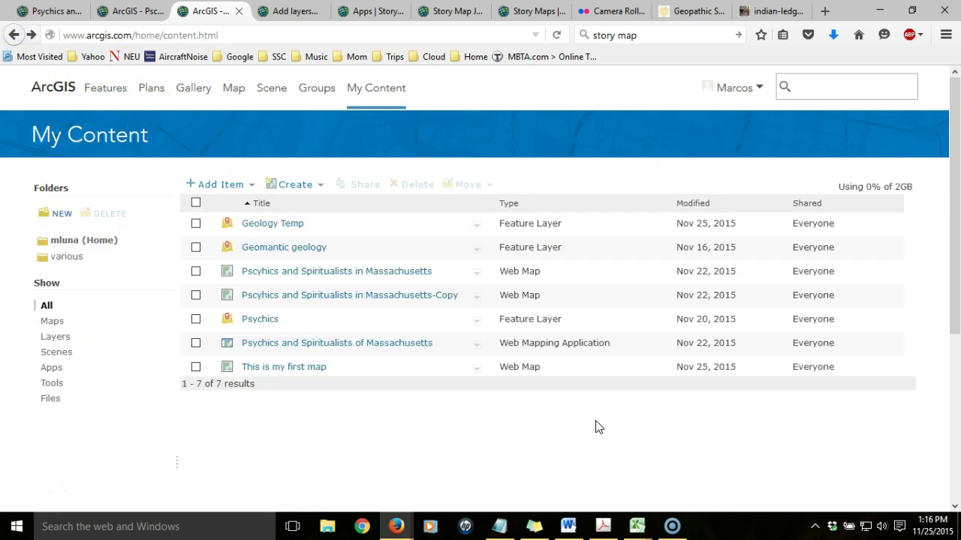